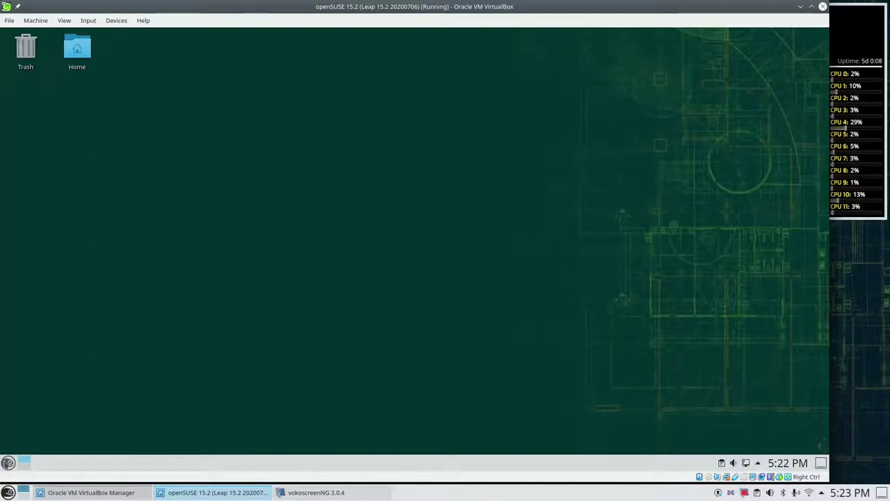
Launch Konsole, centre its window, and run 'zypper se orthanc' to list Orthanc packages
click(8, 463)
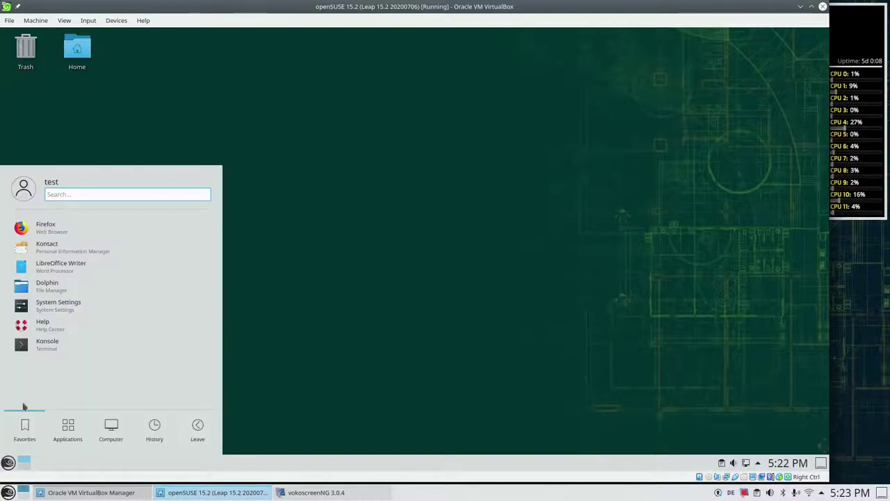
click(28, 352)
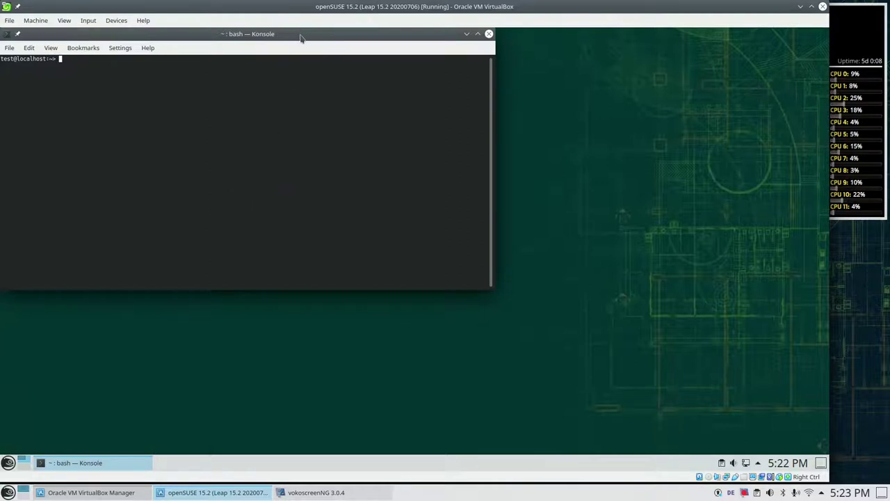
drag(302, 37, 567, 98)
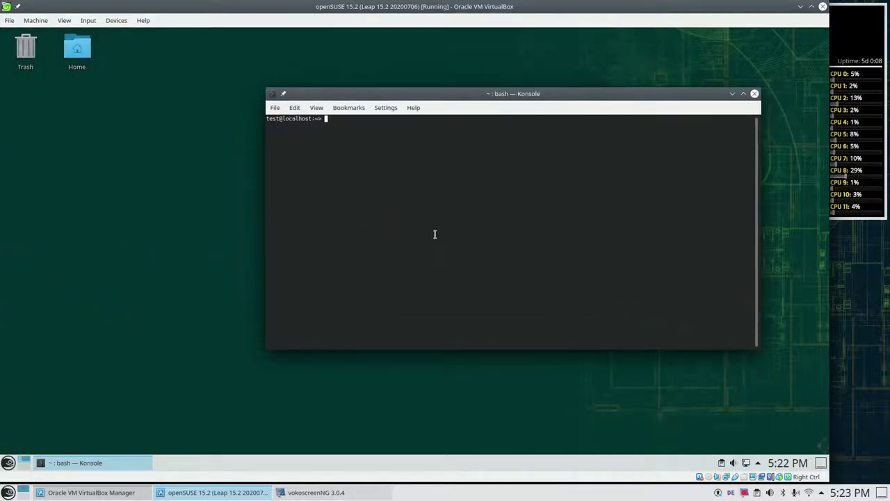
text(st:~> zyppe)
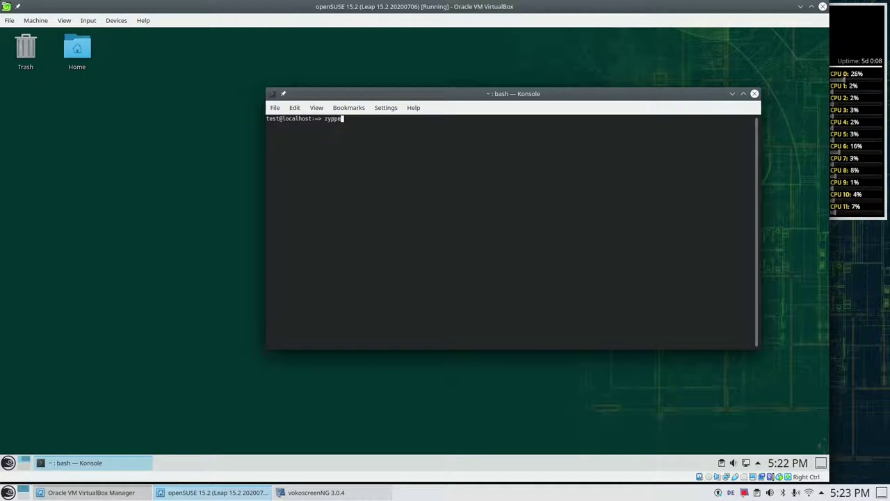
text(r se o)
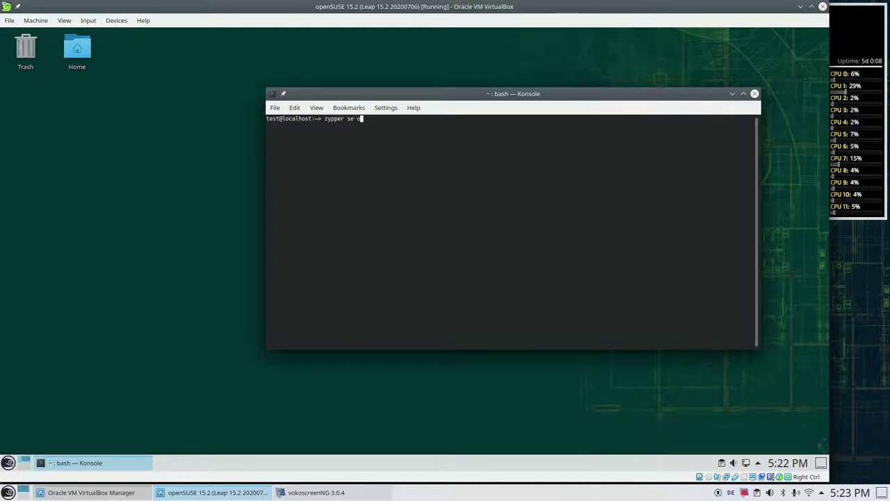
text(rthanc)
key(Return)
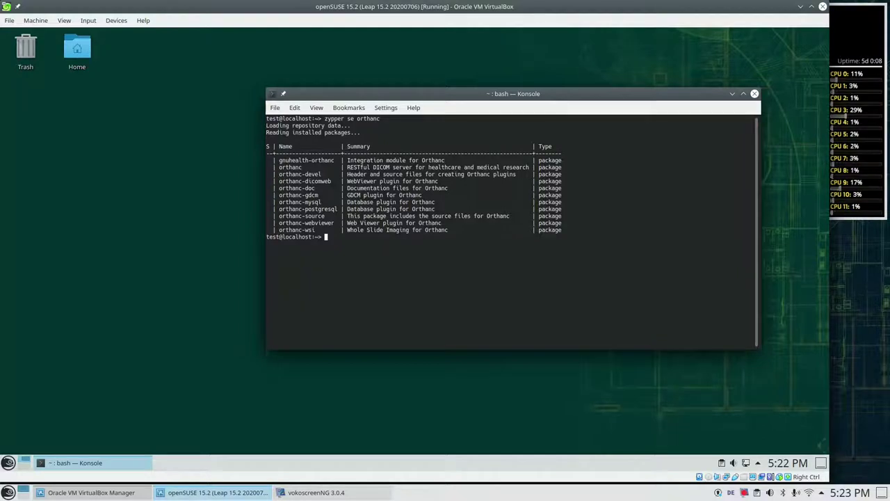
Start YaST with the root password and open its Software Management module
click(7, 463)
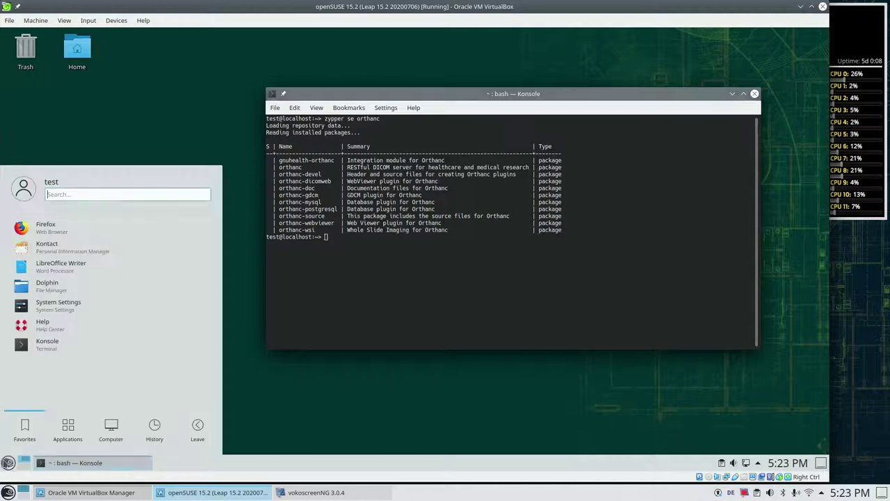
mouse_move(161, 427)
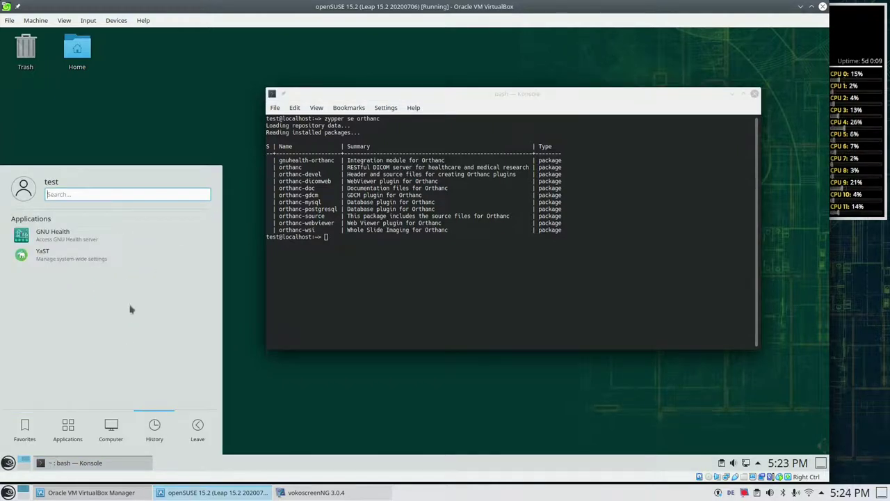
click(129, 257)
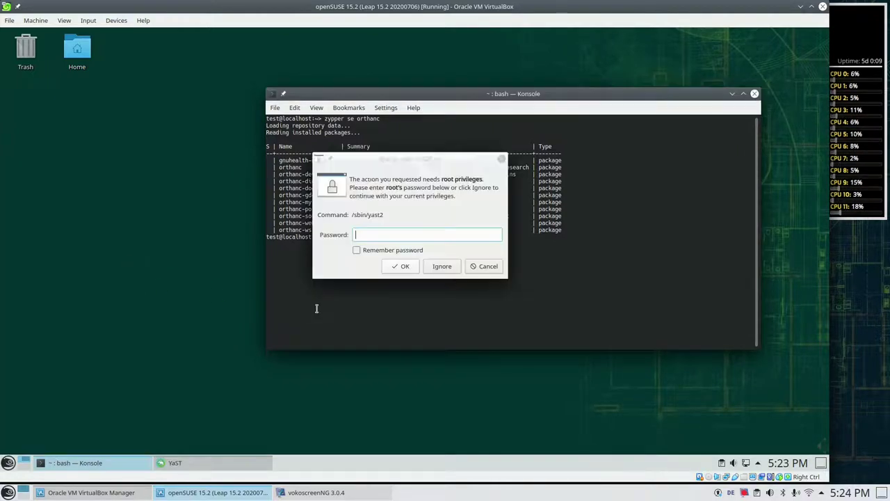
text(•••••)
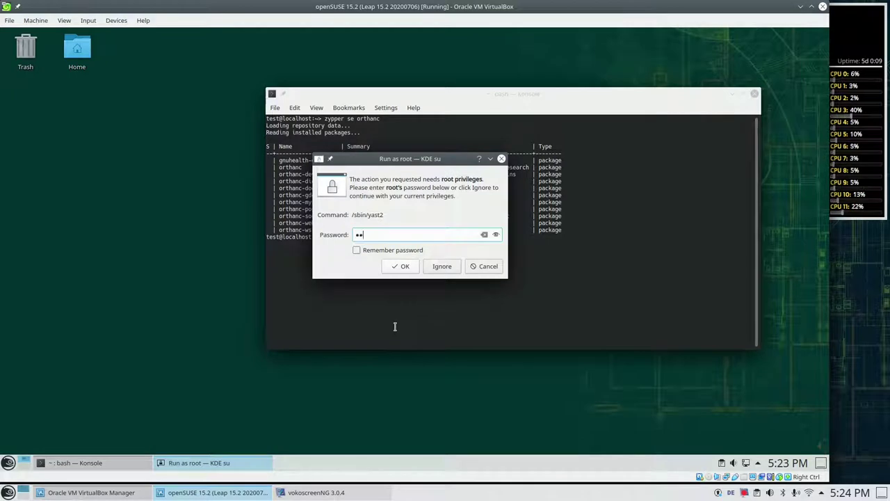
key(Return)
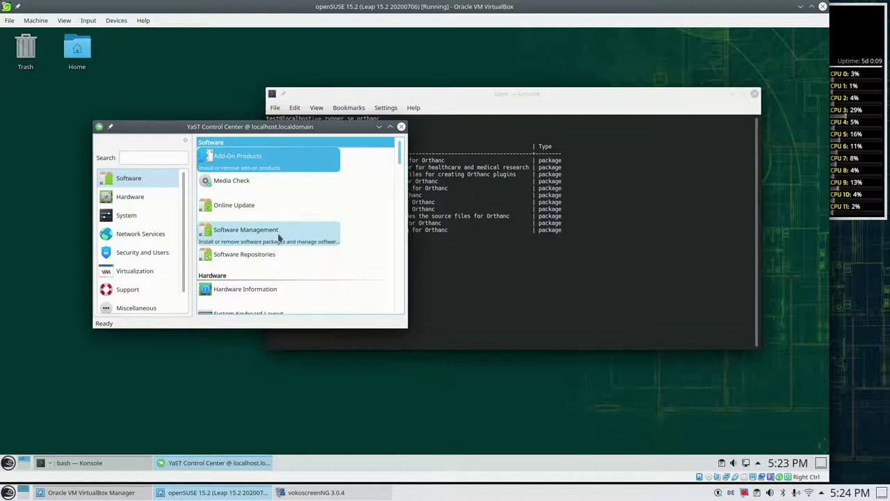
click(279, 237)
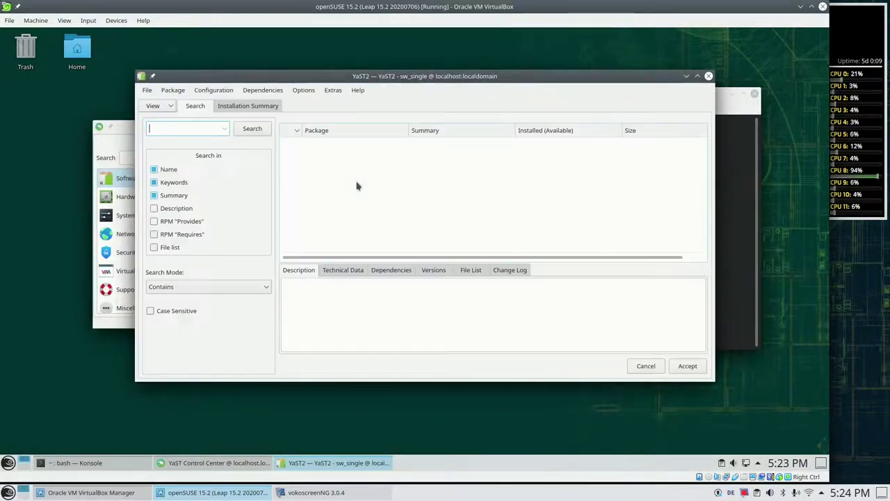
Search 'orthanc', mark orthanc-webviewer, orthanc-dicomweb and orthanc-wsi, and accept the selection
text(orth)
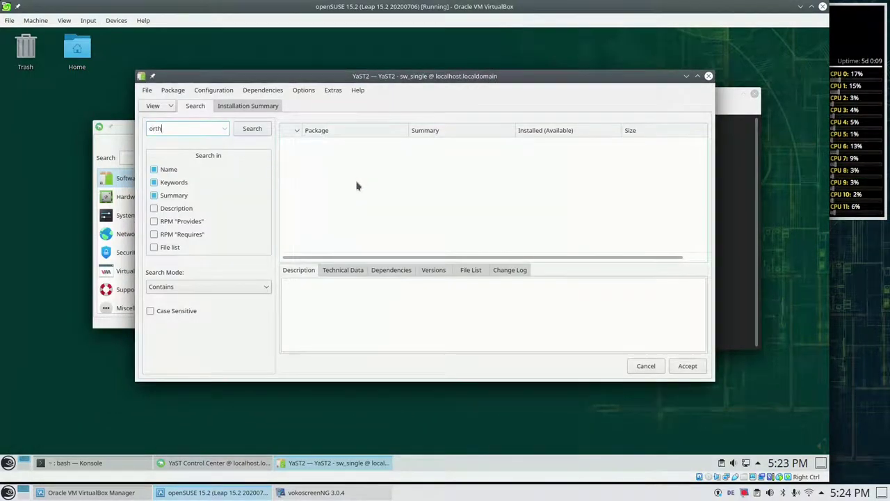
text(anc)
key(Return)
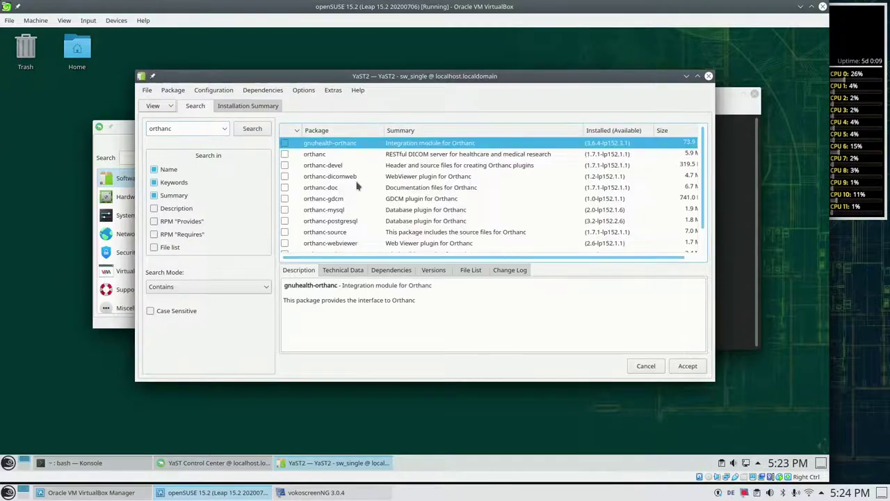
click(285, 244)
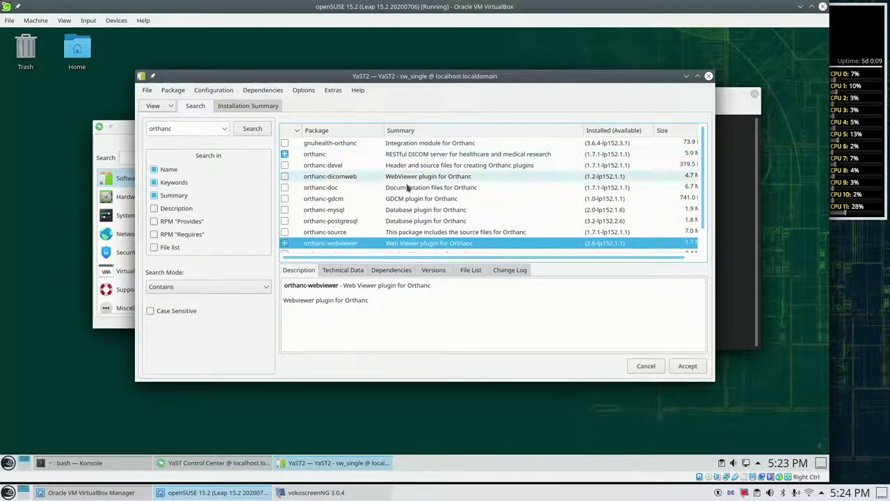
click(284, 176)
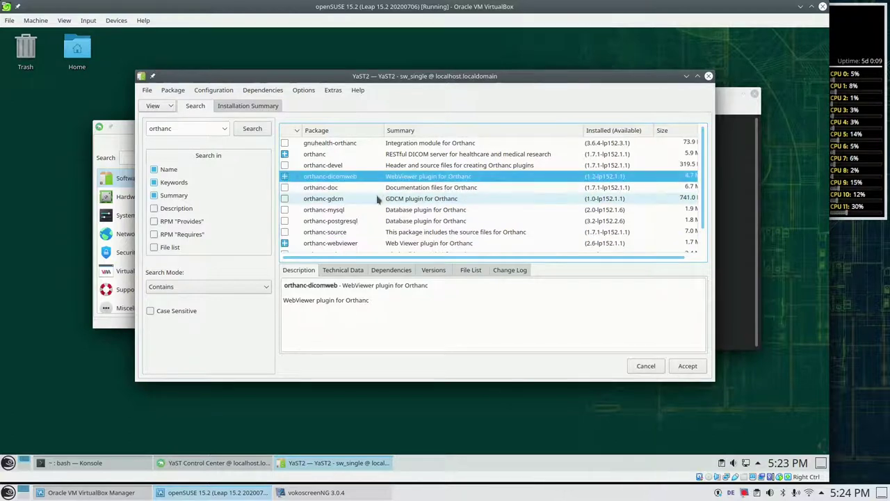
scroll(377, 199, down, 1)
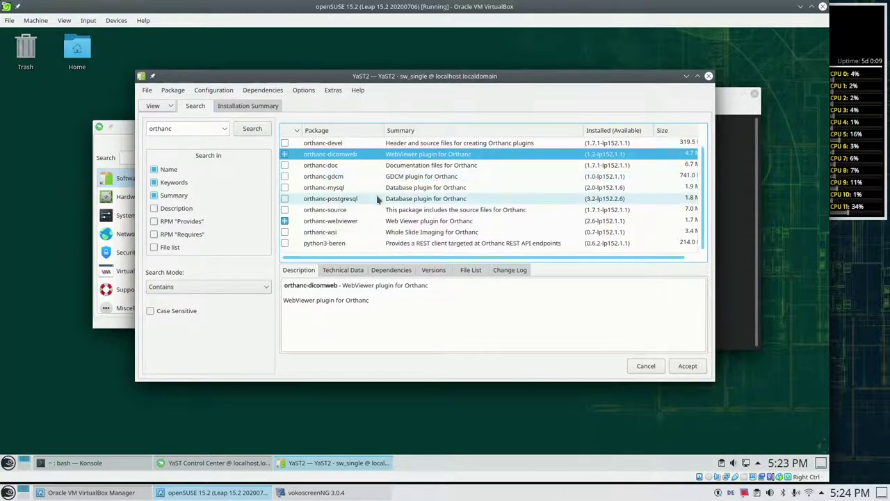
click(285, 232)
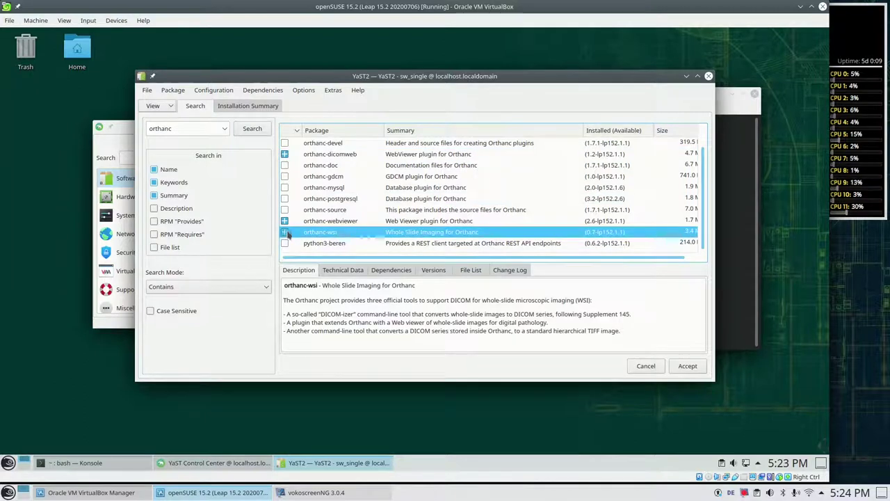
click(687, 367)
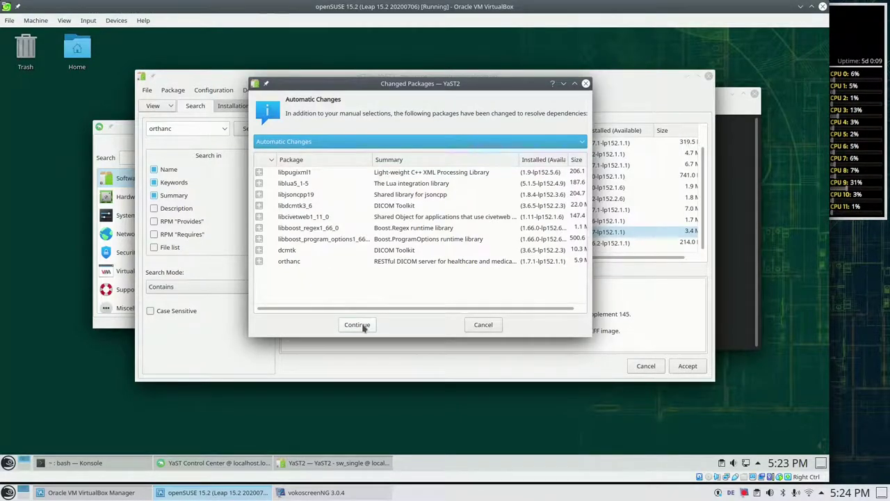
Approve the dependency changes, install the 12 packages, and finish the installation report
click(358, 325)
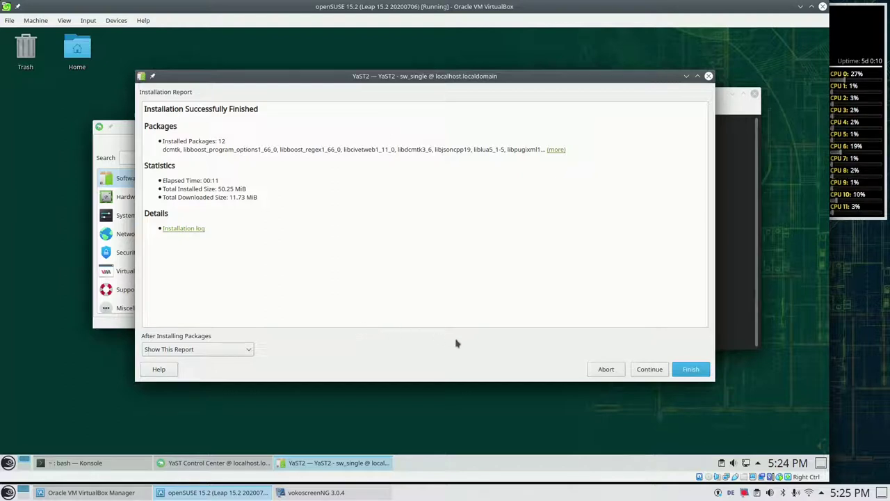
click(691, 369)
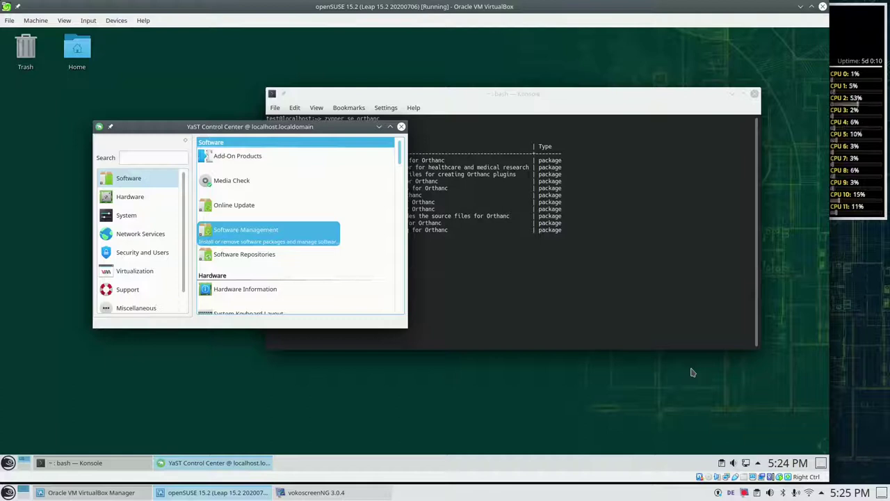
In Konsole, change to /etc/orthanc/ and list its files with dir
click(476, 233)
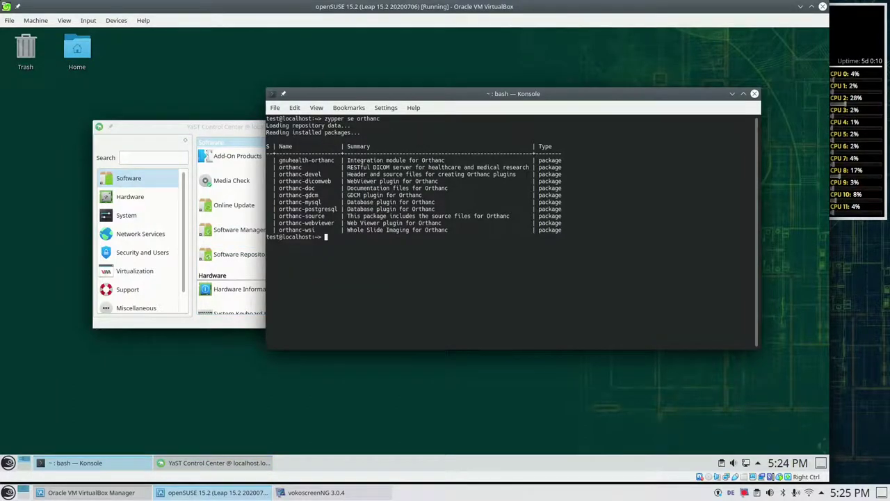
text(cd /)
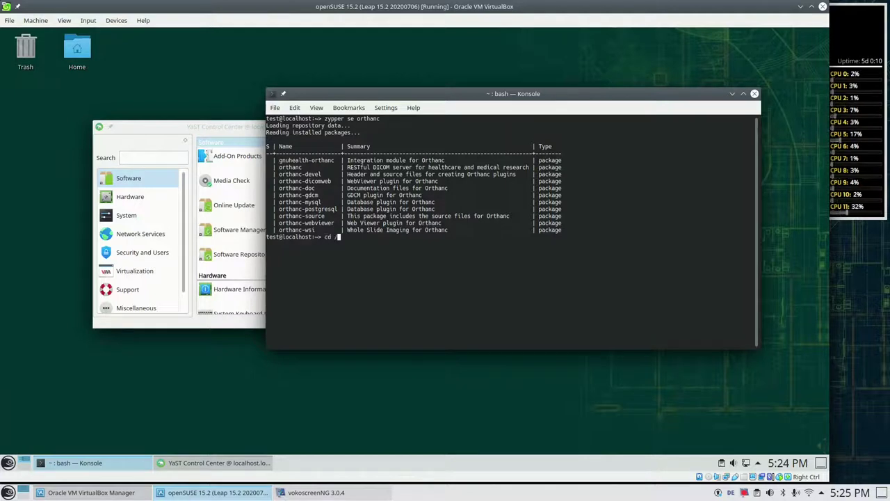
text(etc/orthanc/)
key(Return)
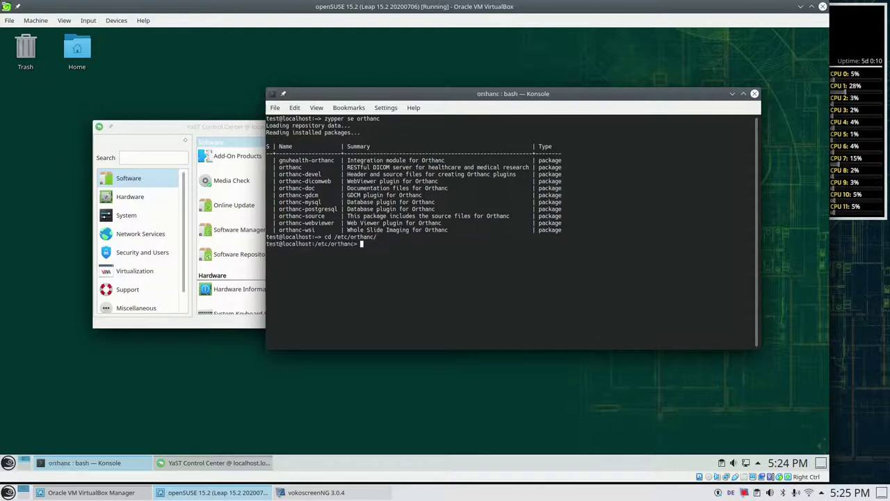
text(dir)
key(Return)
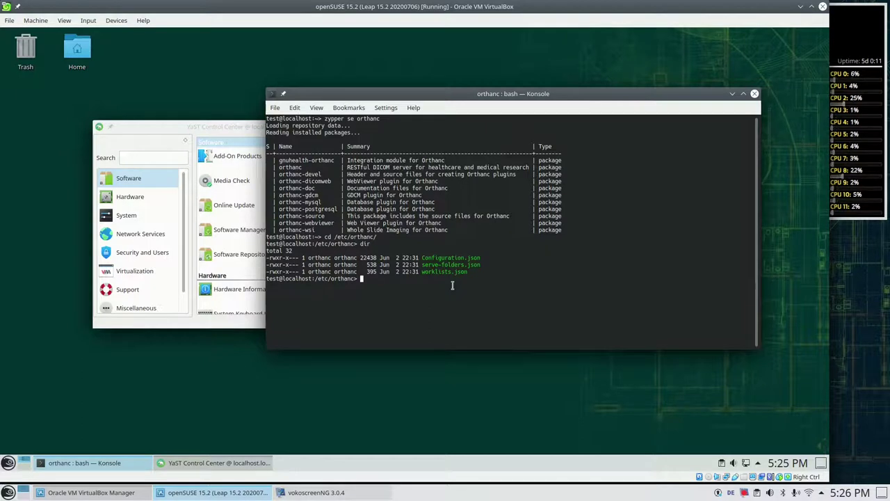
Switch to root with su and run 'systemctl start orthanc'
text(su)
key(Return)
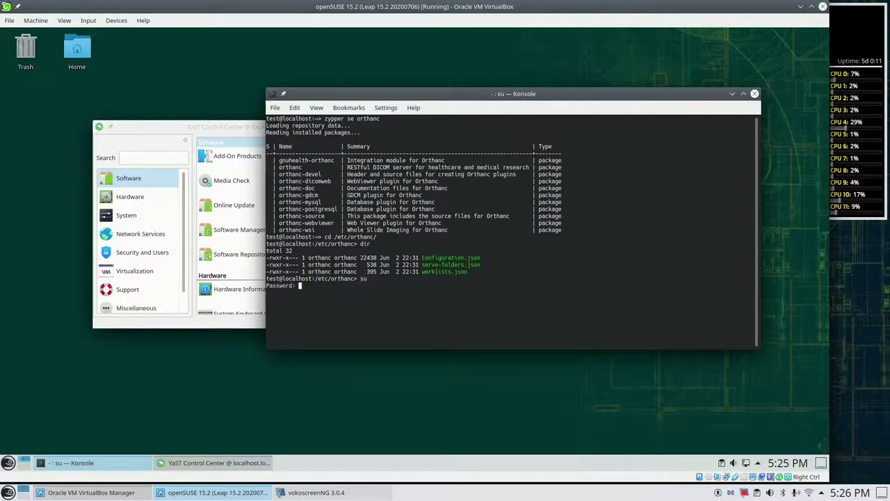
key(Return)
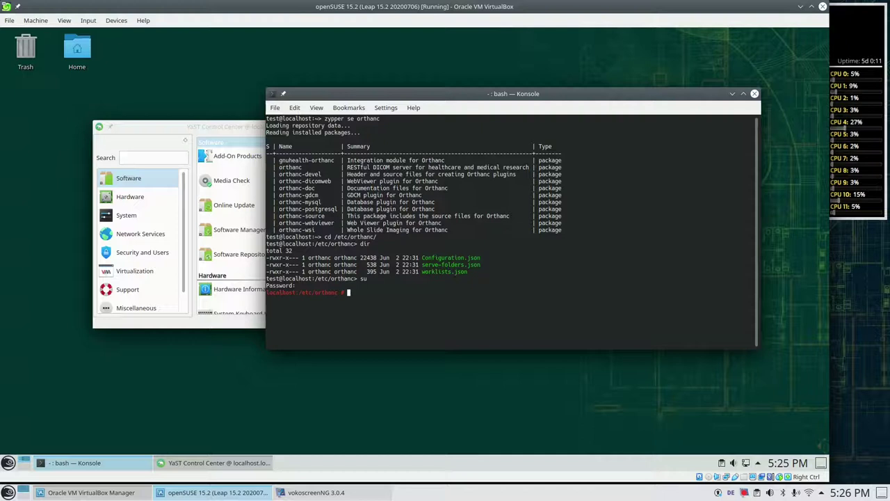
text(systemctl start )
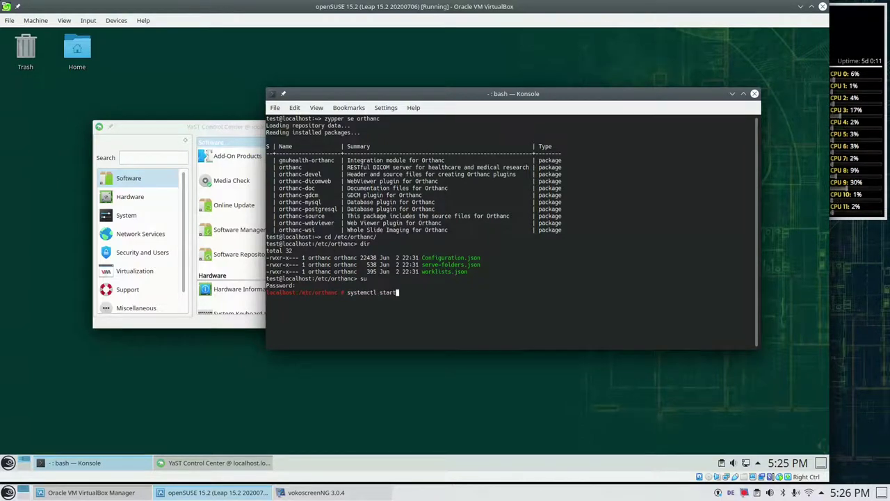
text(orthanc)
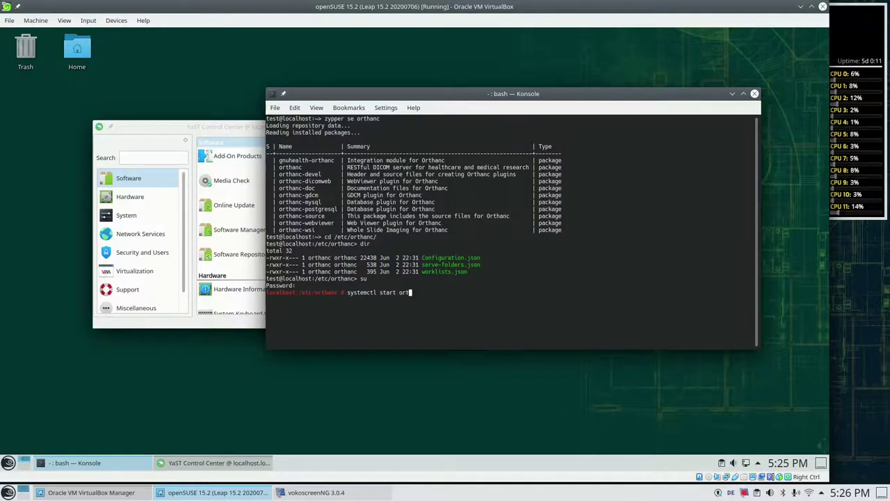
key(Return)
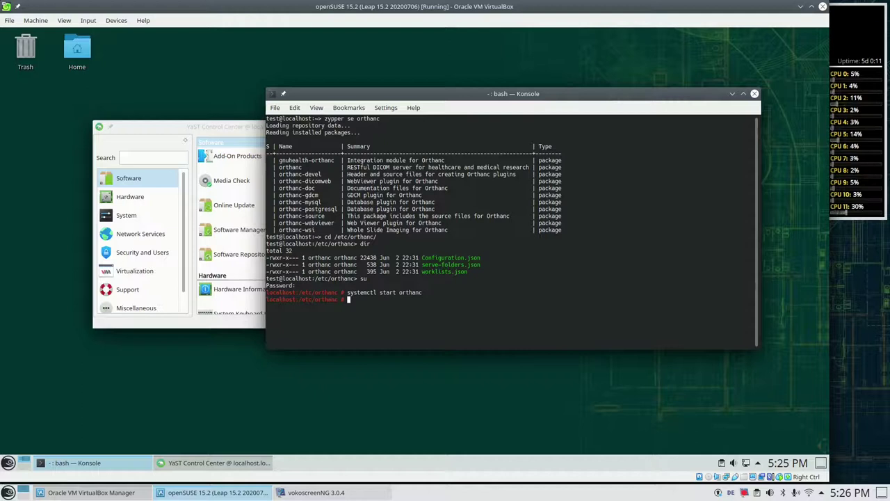
Run 'systemctl status orthanc' and confirm it reports active (running) with Orthanc started
key(Up)
key(Left)
key(Left)
key(Left)
key(Left)
key(Left)
key(Left)
key(Left)
key(Left)
key(Left)
key(BackSpace)
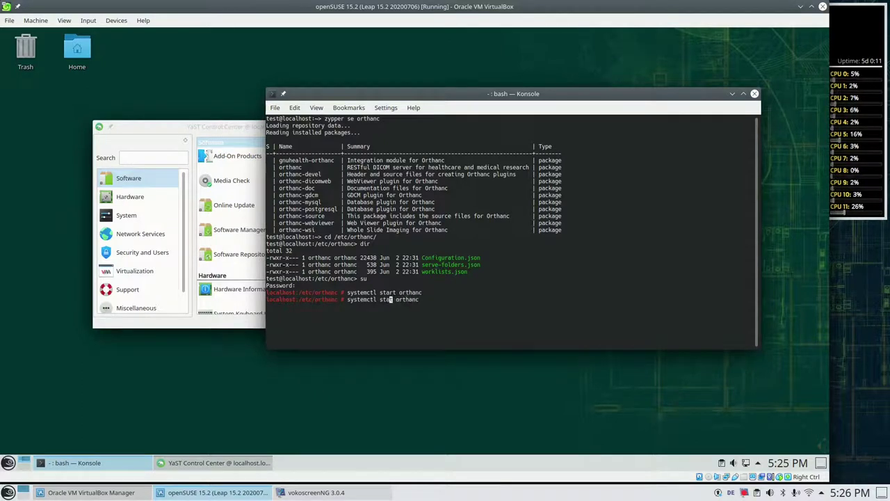
key(Right)
text(u)
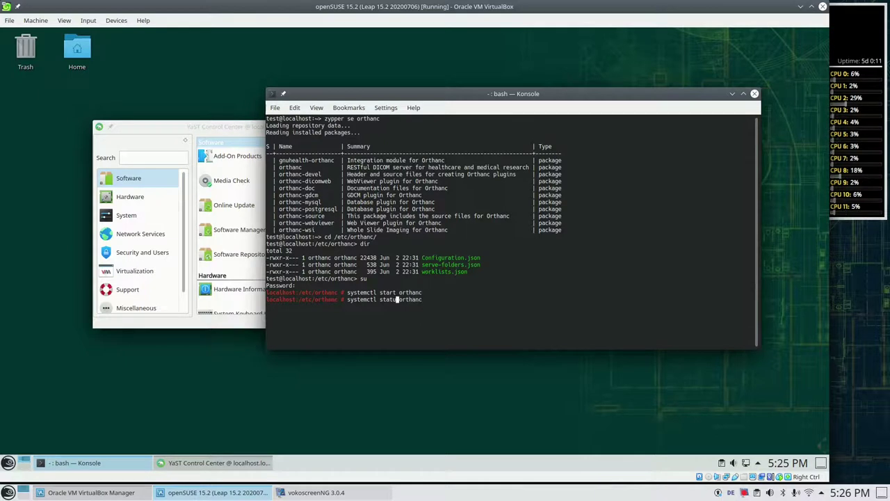
text(s)
key(Return)
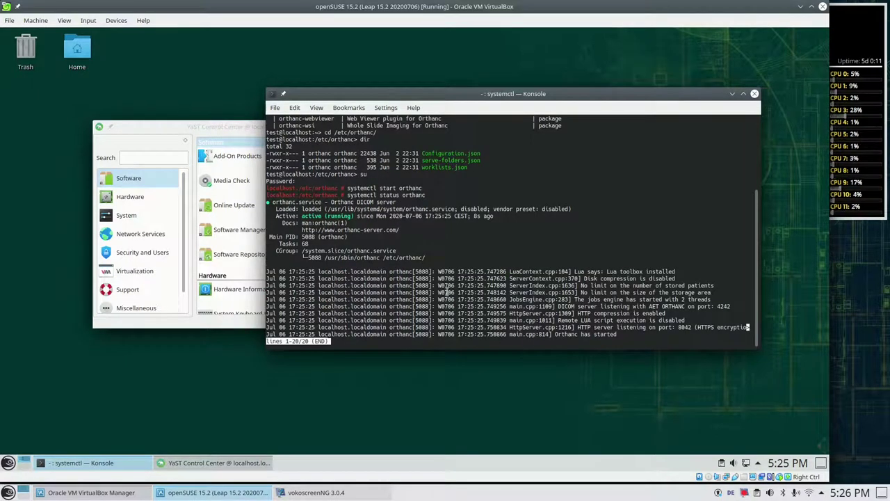
drag(618, 335, 552, 334)
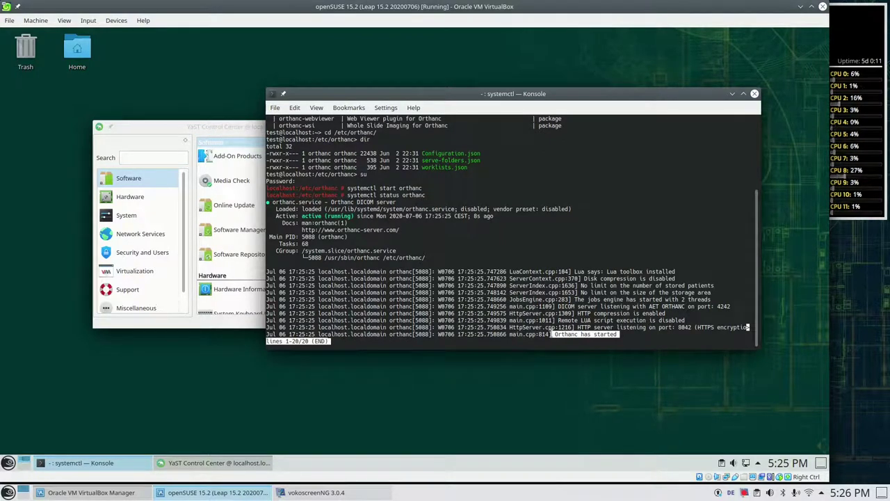
click(554, 333)
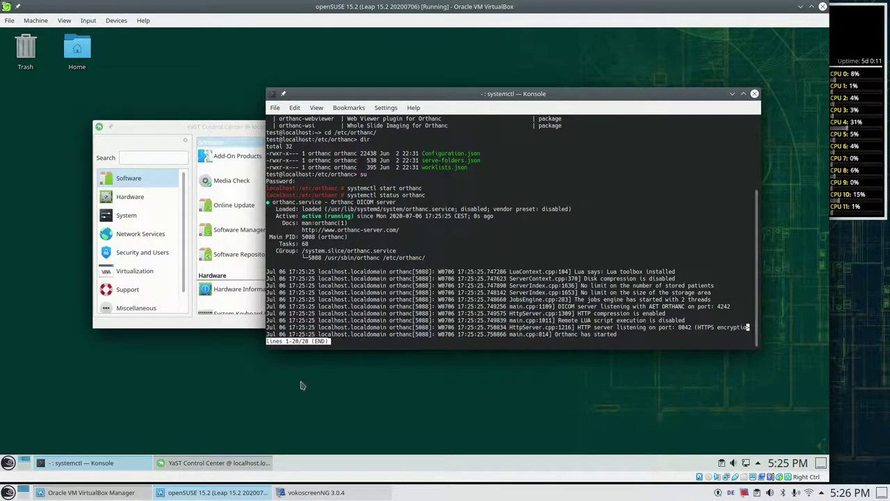
click(8, 464)
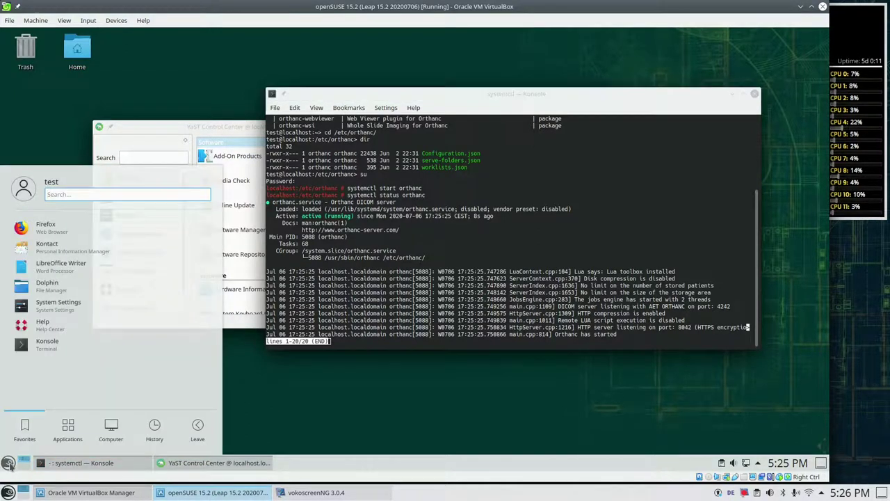
Launch Firefox and load localhost:8042 in a new tab to reach Orthanc Explorer
click(42, 230)
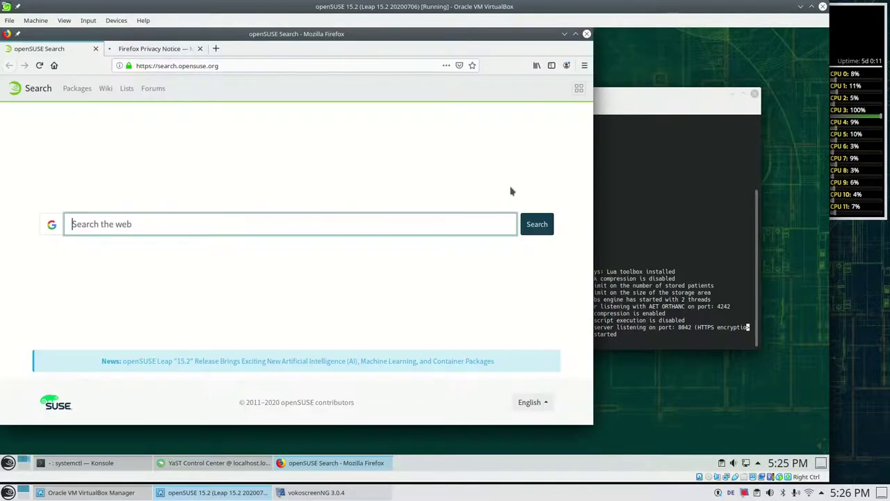
click(215, 48)
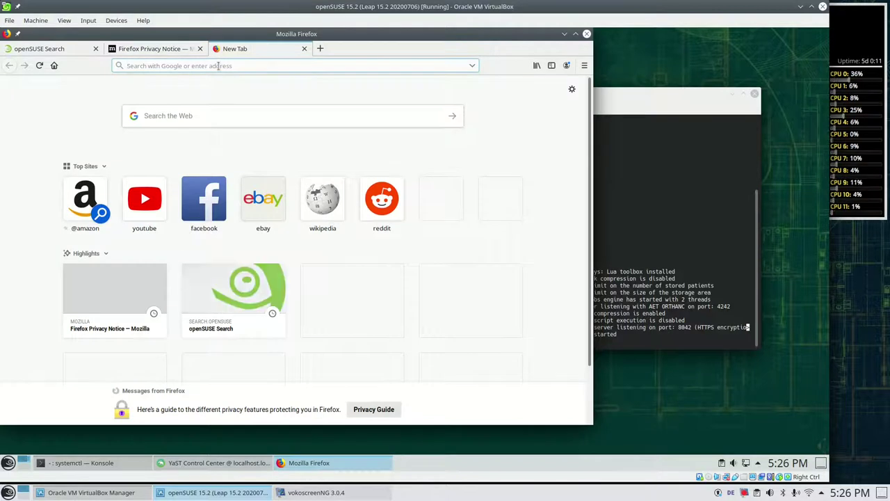
text(localhs)
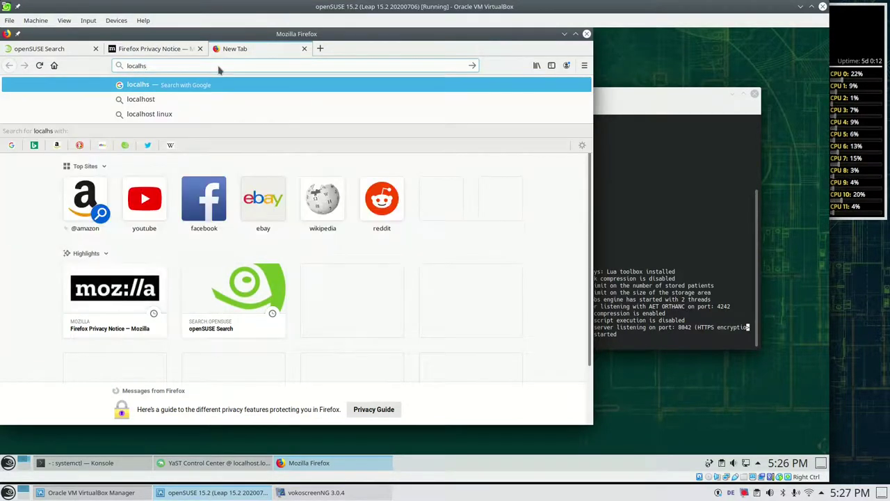
key(Down)
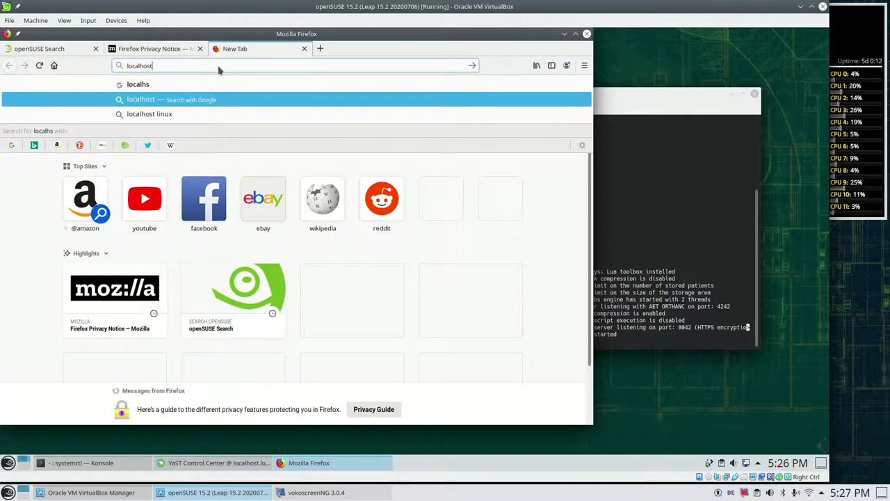
text(:)
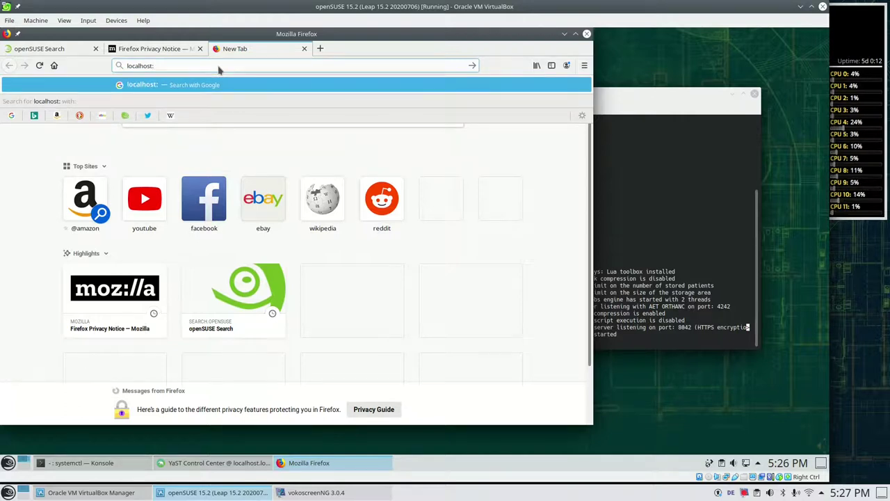
text(8042)
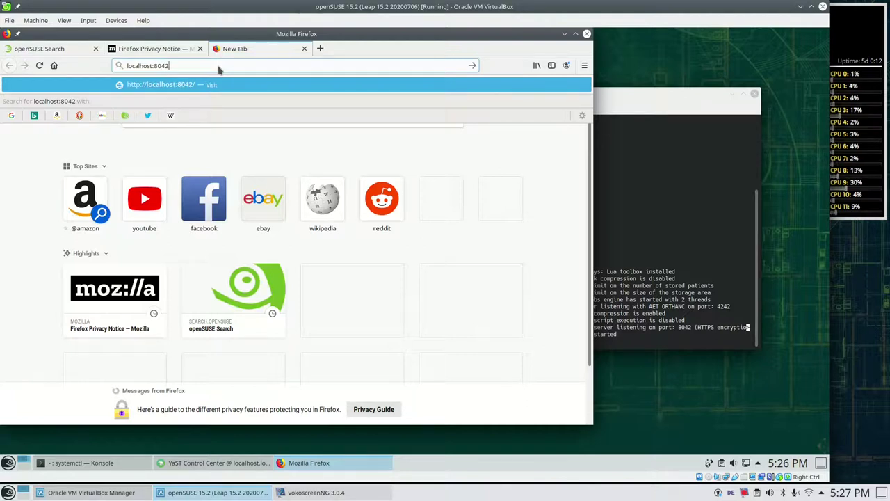
key(Return)
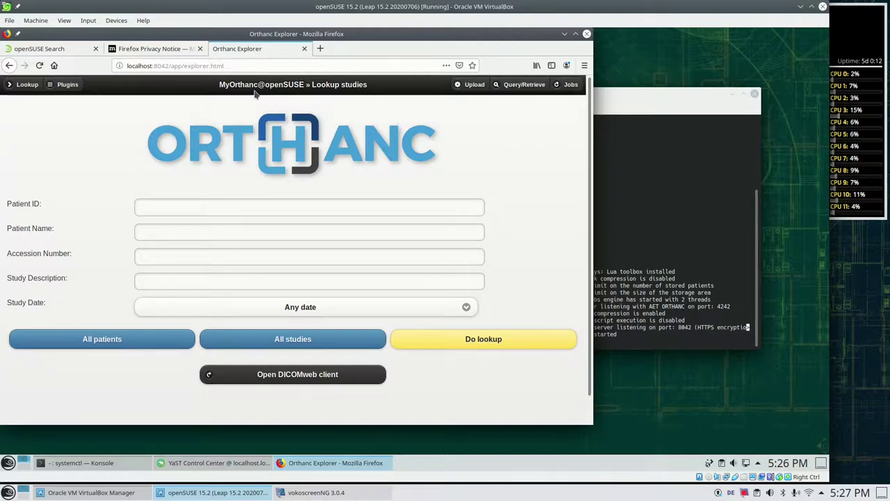
Open Orthanc Explorer's Plugins page to view the installed plugins
click(70, 85)
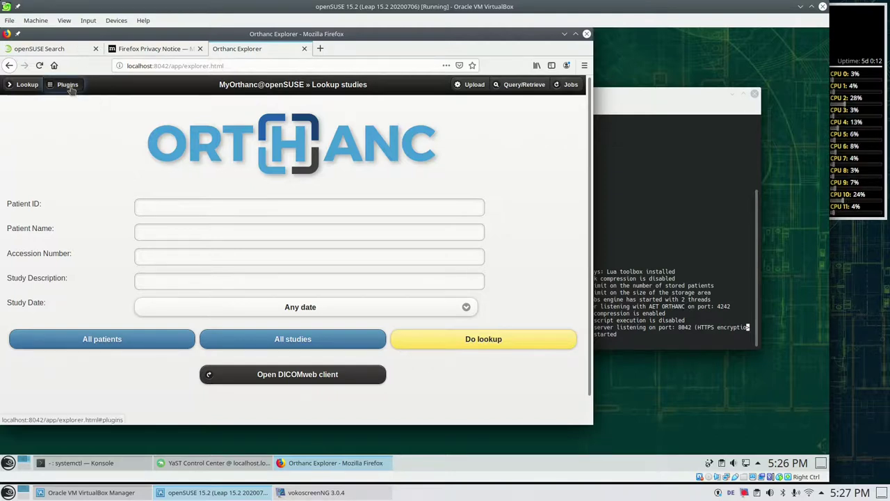